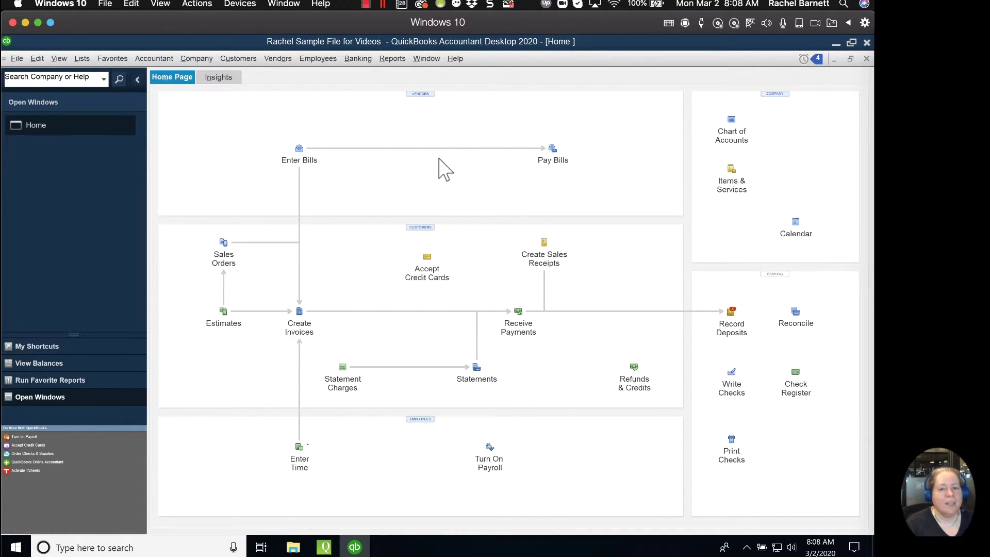
# - Start a new Other Current Liability account from the Chart of Accounts
pyautogui.click(86, 63)
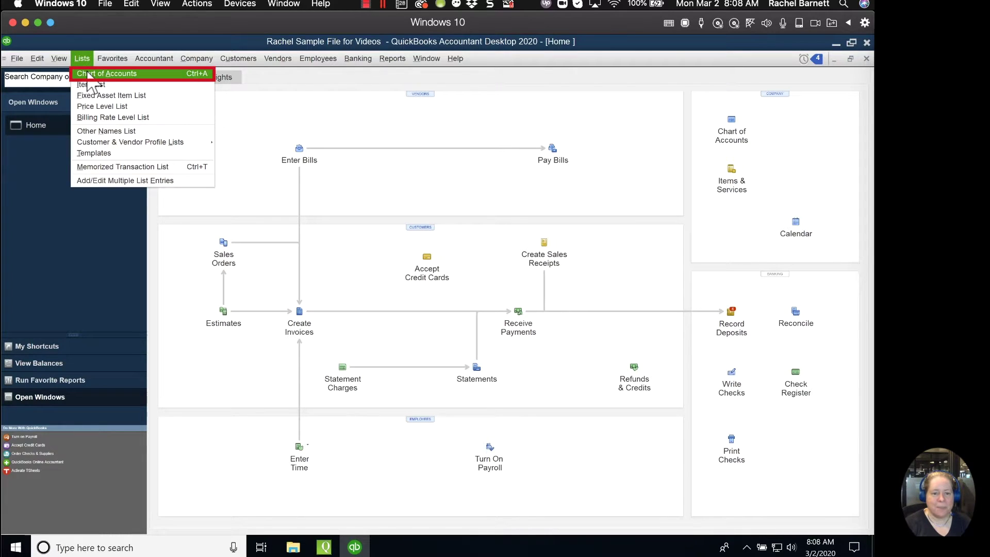
pyautogui.click(88, 74)
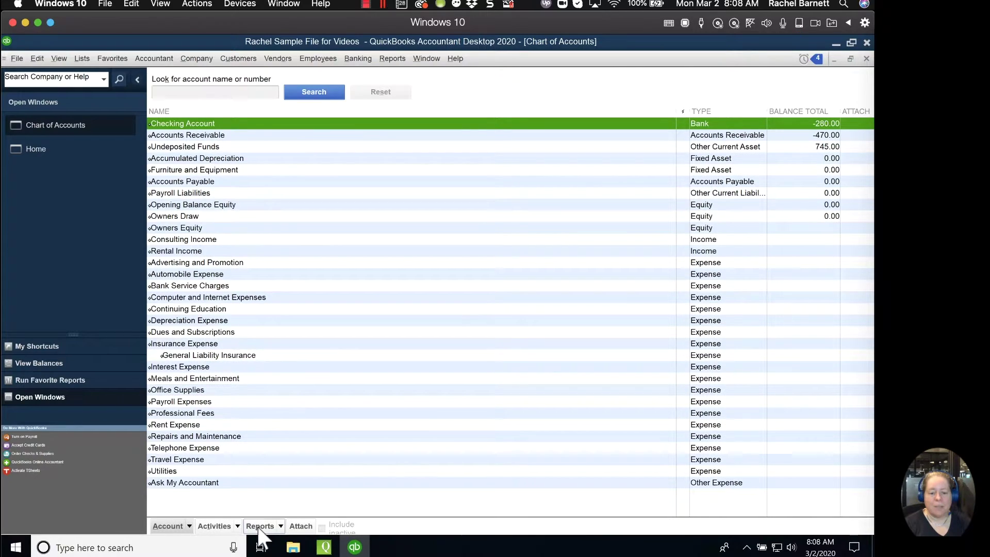
pyautogui.click(193, 534)
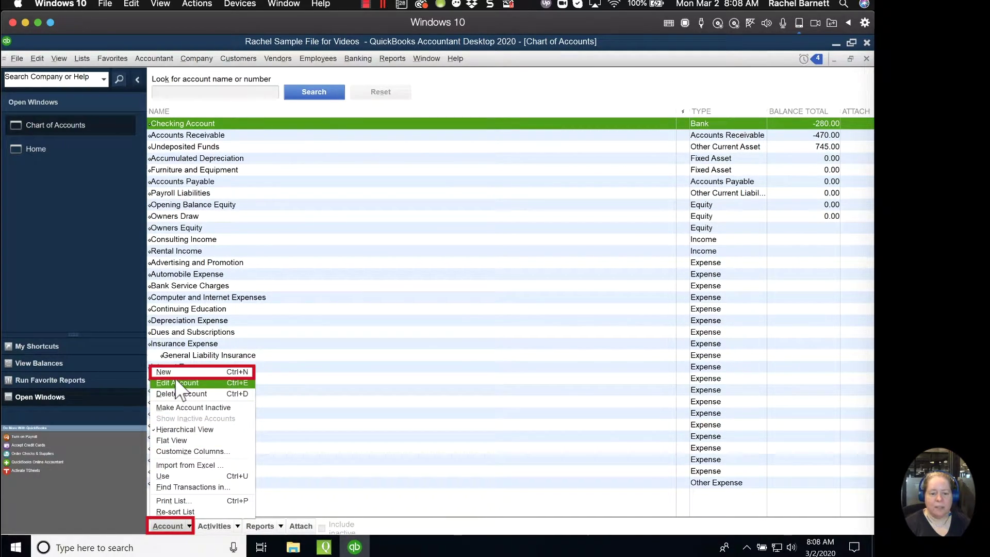
pyautogui.click(206, 372)
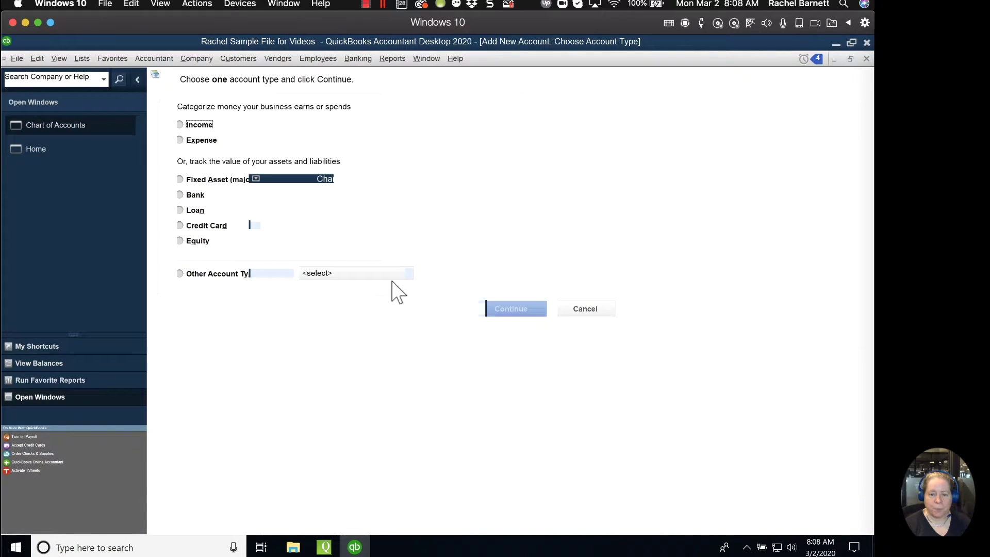
pyautogui.click(223, 274)
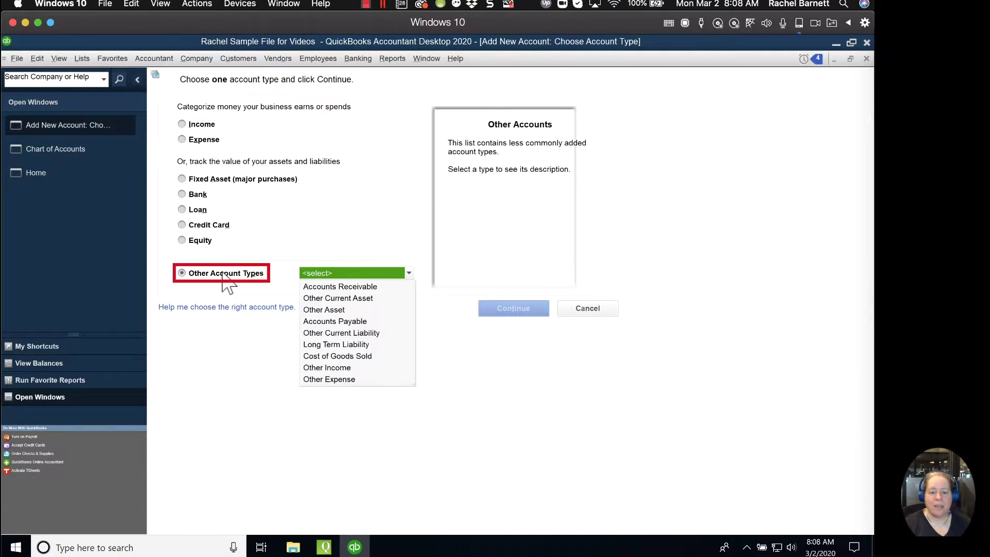
pyautogui.click(341, 333)
pyautogui.click(341, 332)
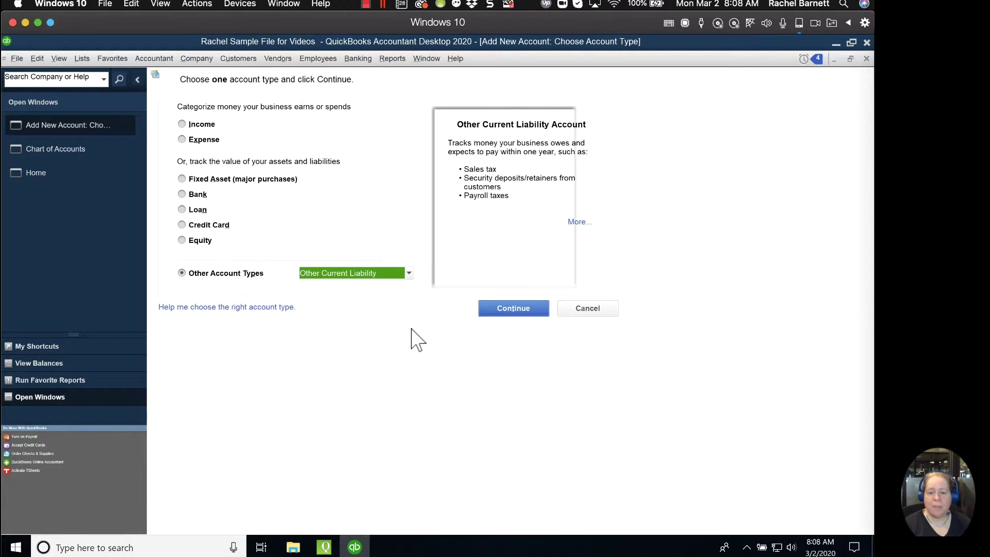
pyautogui.click(516, 311)
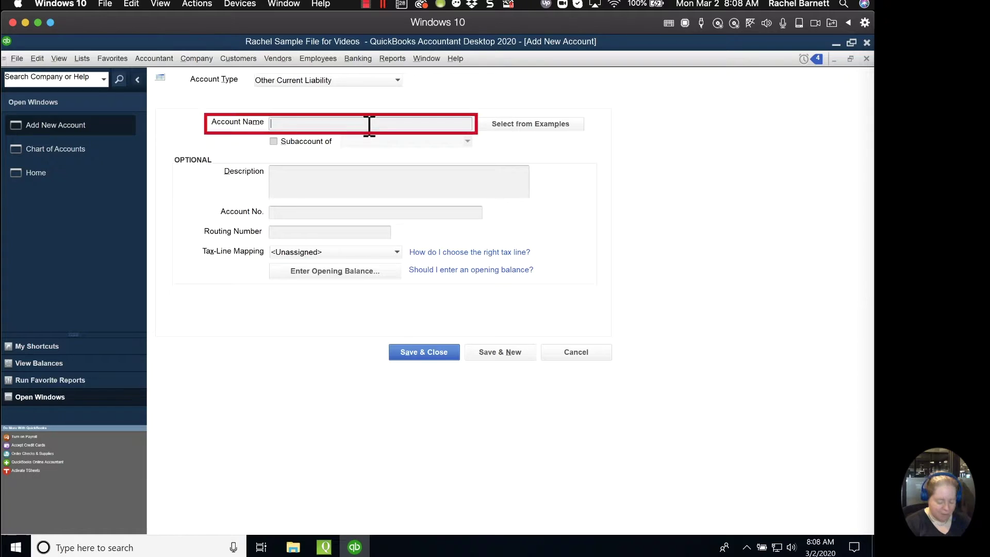
# - Name the new liability account 'Customer Deposit' and save it
pyautogui.write('Customer Deposit')
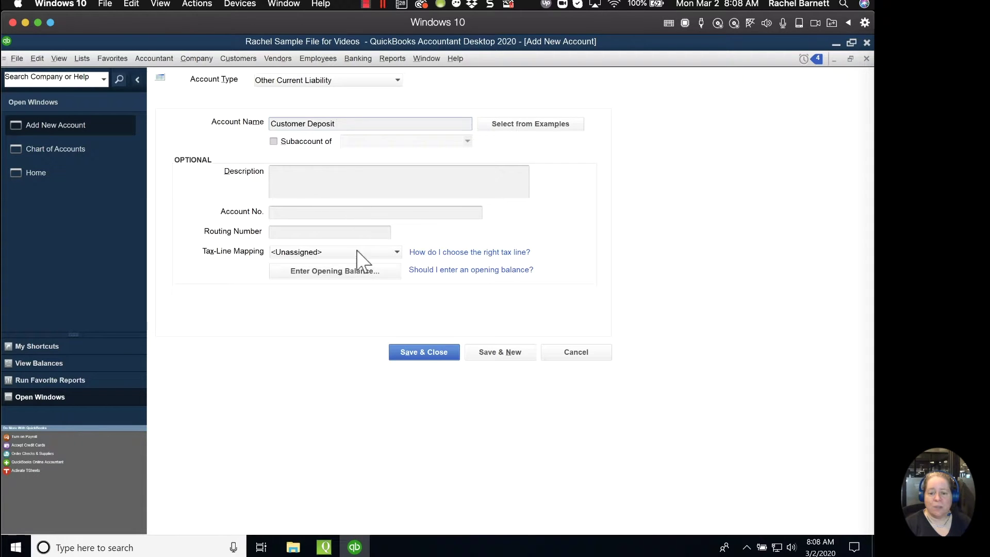
pyautogui.click(415, 354)
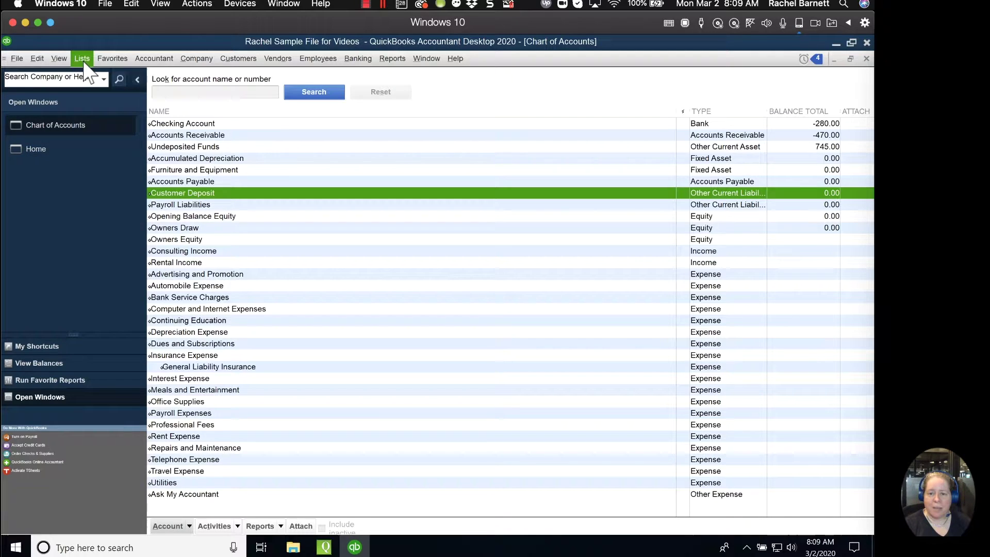
# - Start a new Service-type item from the Item List
pyautogui.click(83, 59)
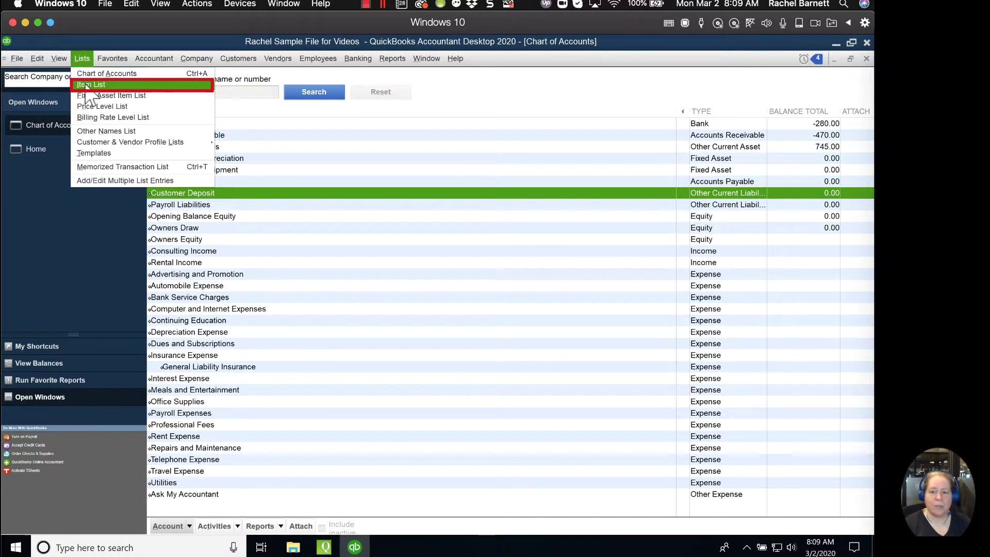
pyautogui.click(86, 86)
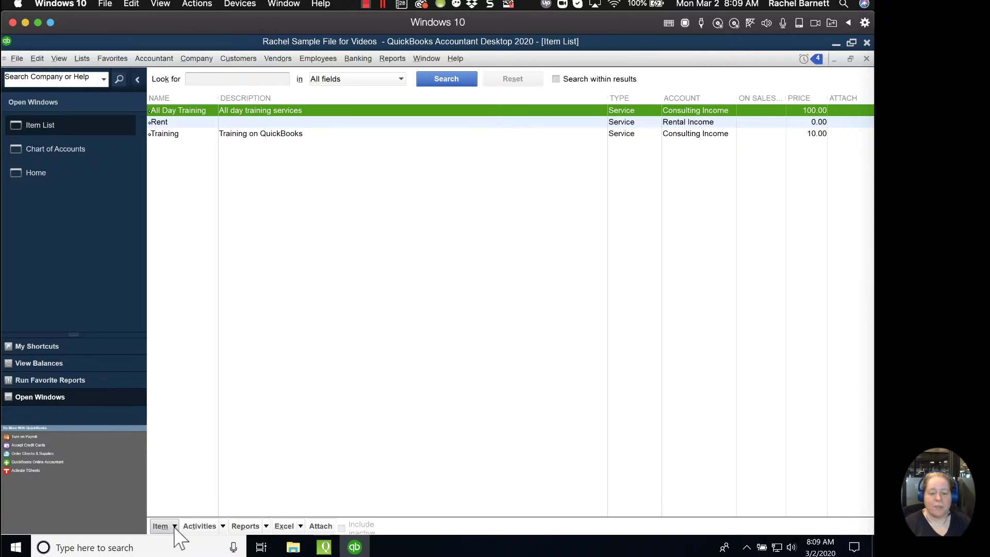
pyautogui.click(174, 528)
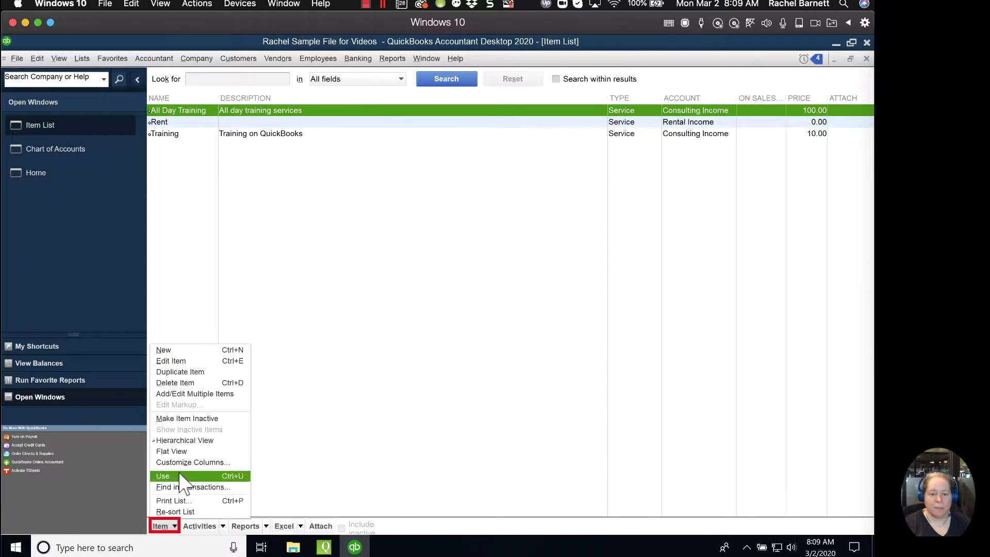
pyautogui.click(191, 352)
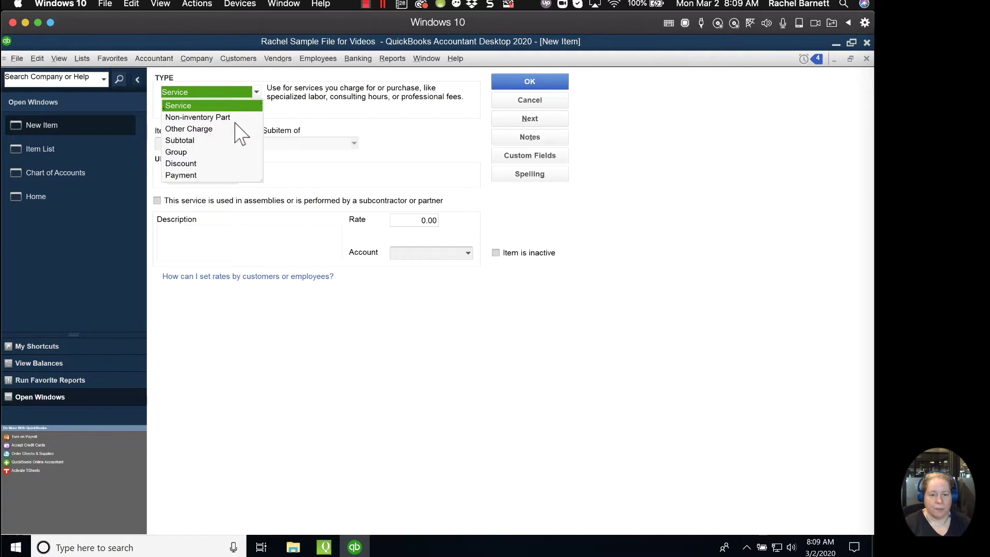
pyautogui.click(222, 108)
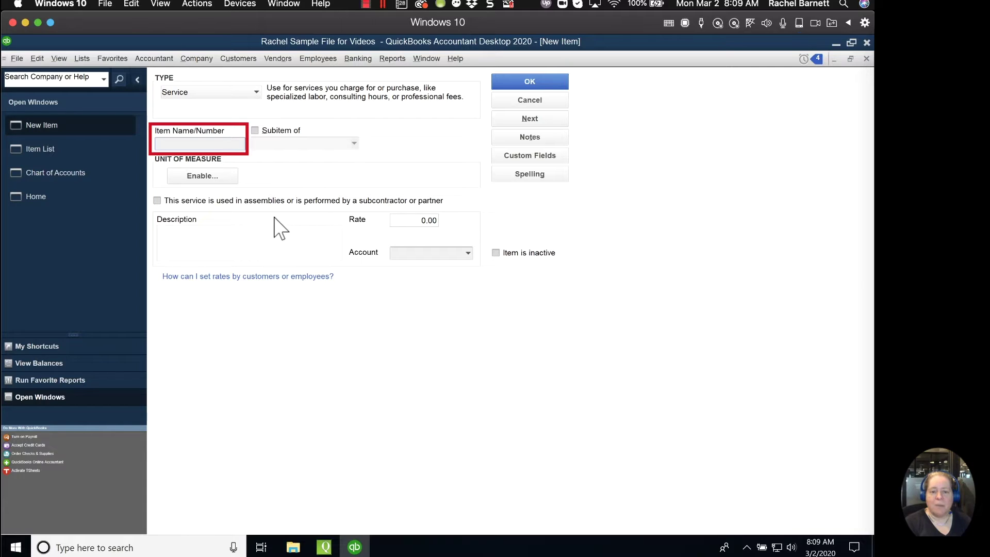
# - Name the item 'Deposit on account' with description 'This is a deposit collected'
pyautogui.write('De')
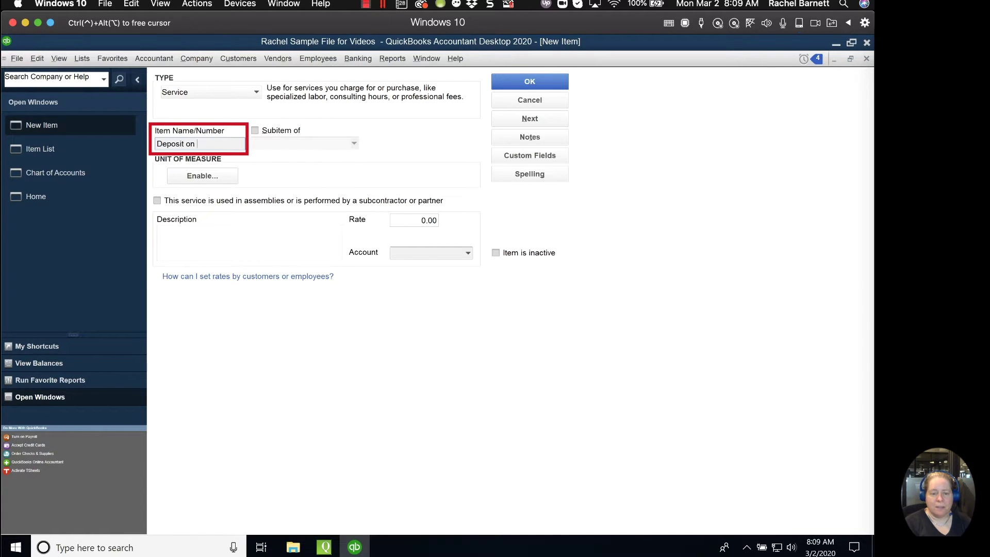
pyautogui.write('posit on')
pyautogui.press('BackSpace')
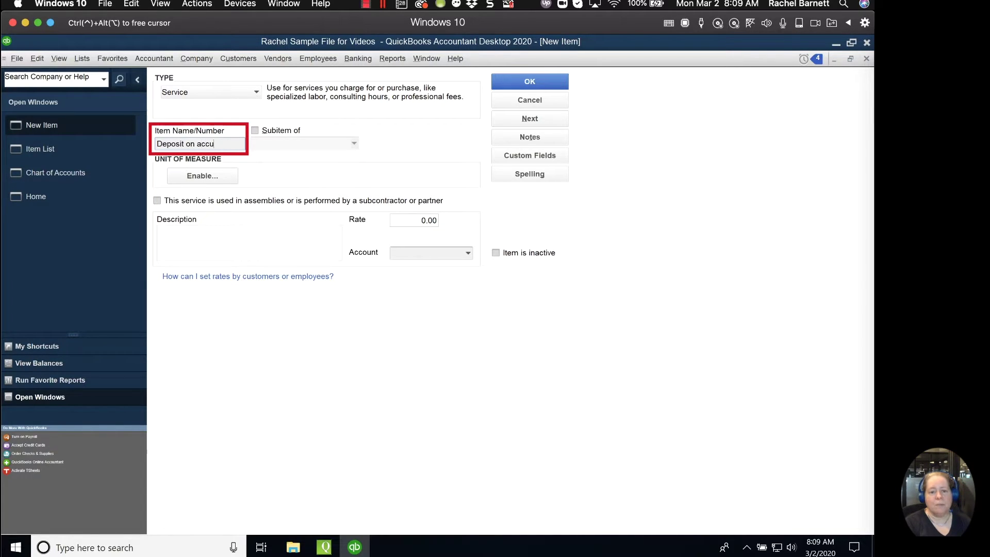
pyautogui.write('account')
pyautogui.press('Tab')
pyautogui.click(273, 233)
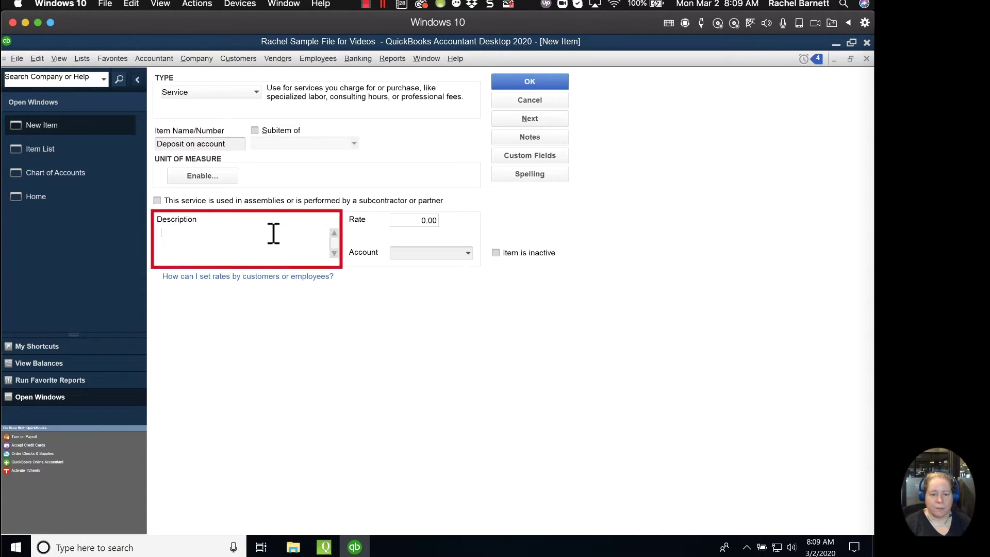
pyautogui.write('This is ')
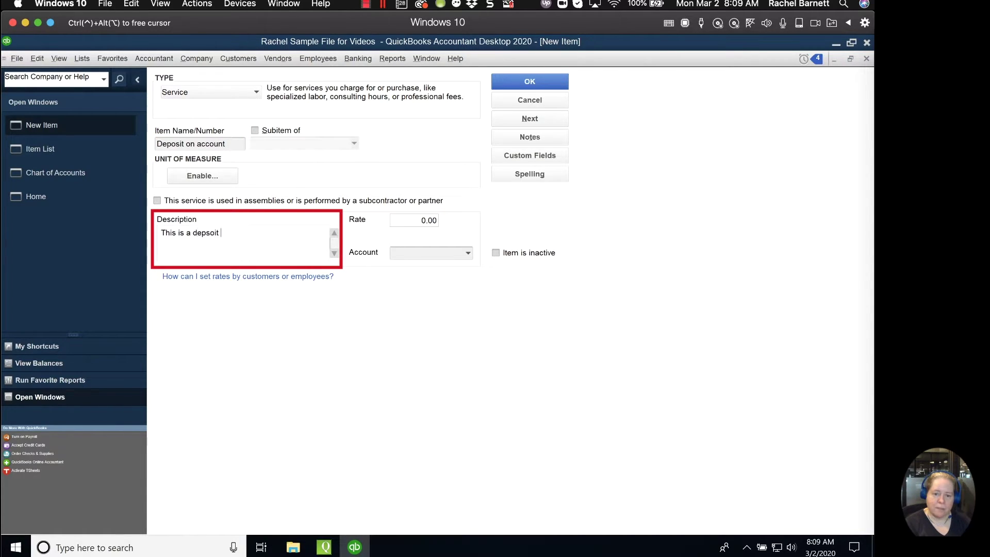
pyautogui.write('a deposit colle')
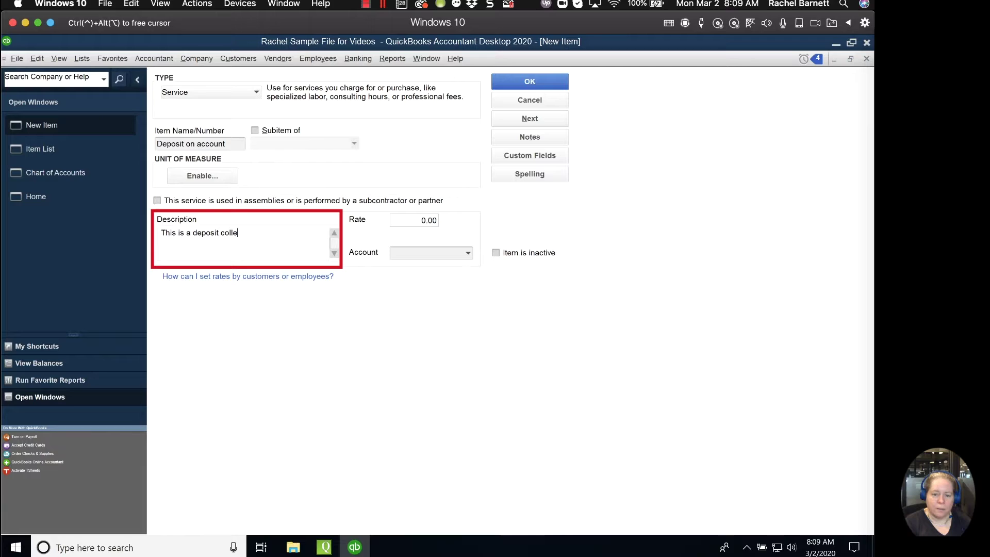
pyautogui.write('cted on an account')
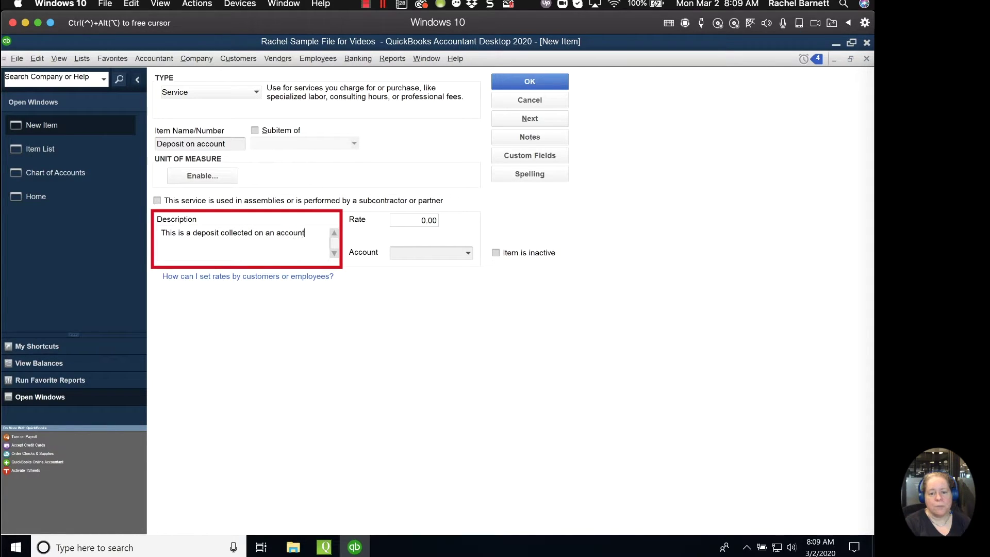
pyautogui.press('Tab')
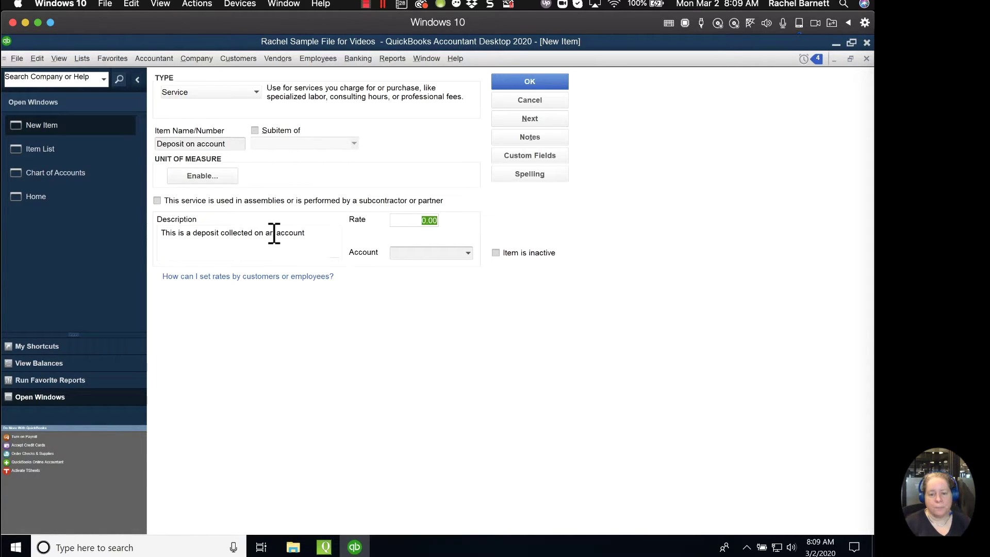
# - Post the Deposit on account item to the Customer Deposit account and save it
pyautogui.click(469, 253)
pyautogui.click(469, 253)
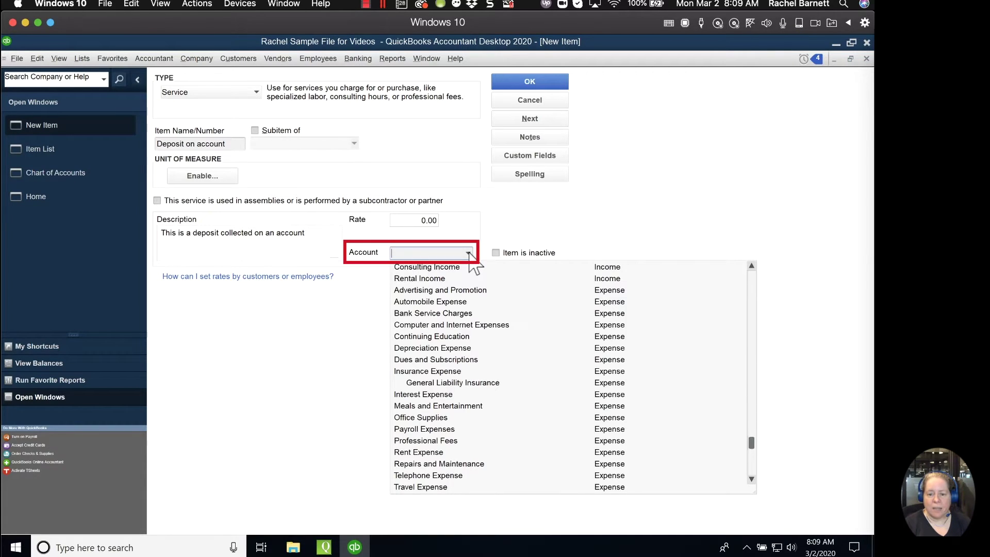
pyautogui.write('depo')
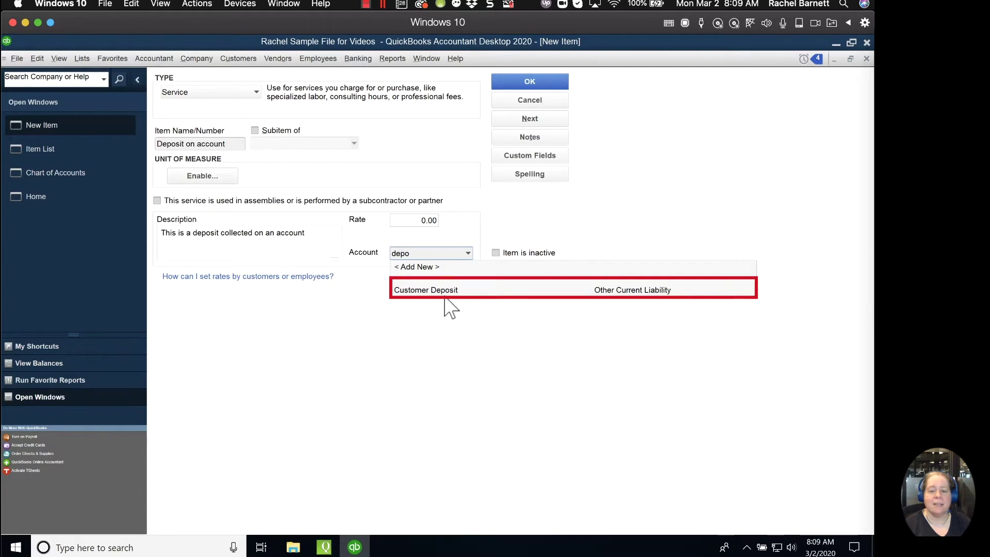
pyautogui.click(443, 292)
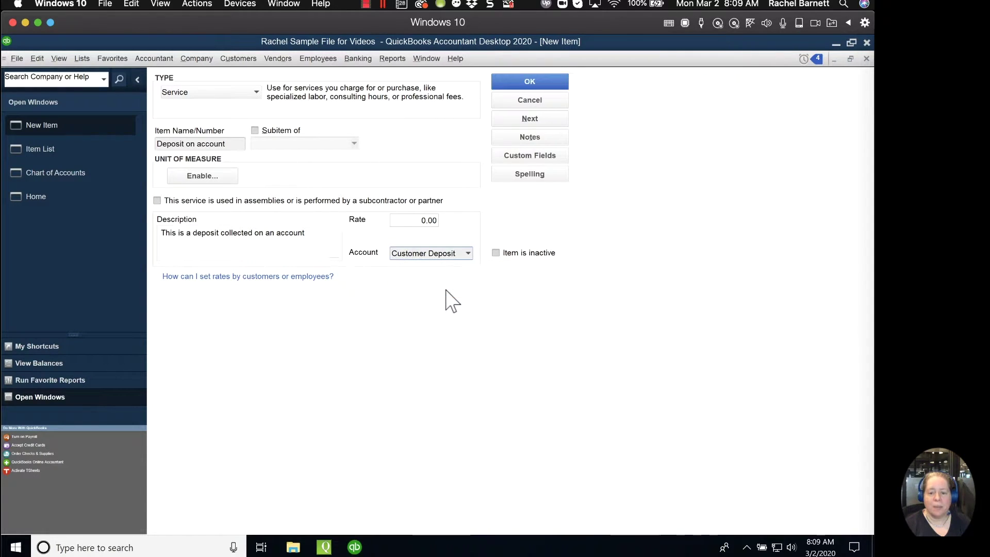
pyautogui.click(543, 84)
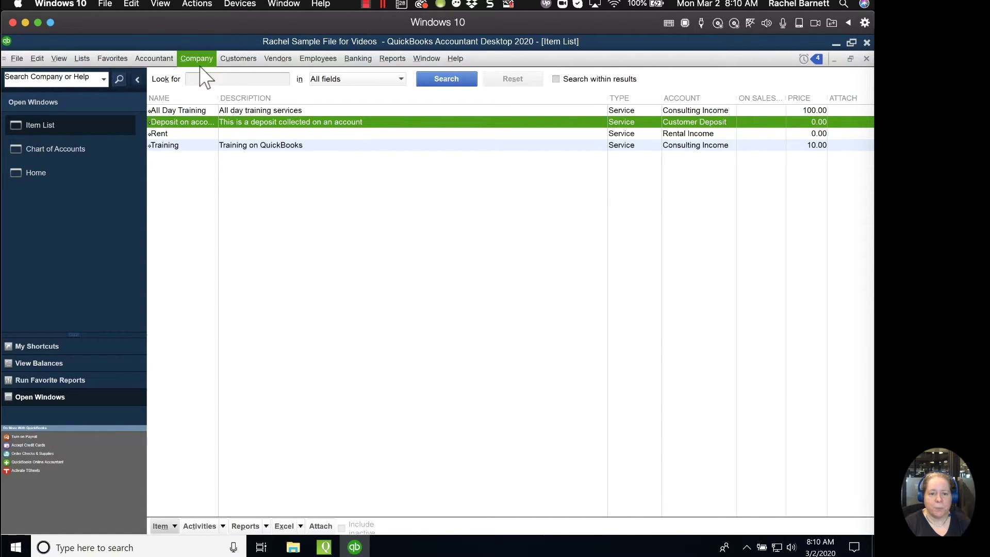
# - Start a new invoice for the customer
pyautogui.click(239, 60)
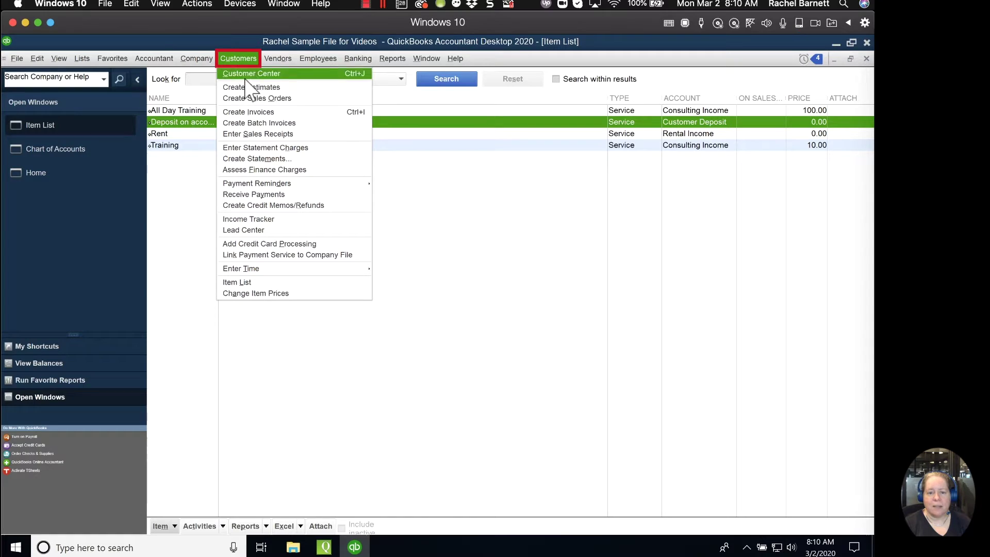
pyautogui.click(251, 113)
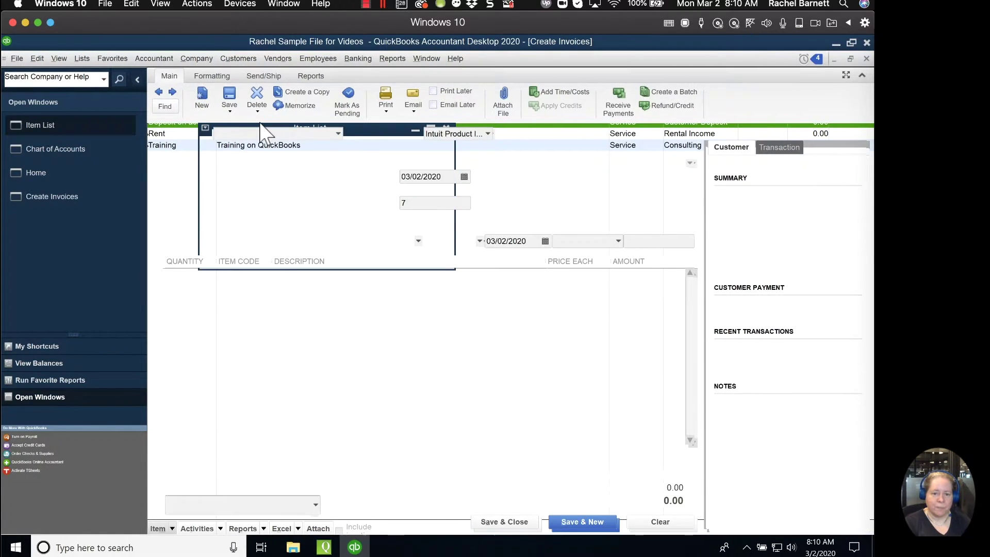
pyautogui.write('Rachel the Customer')
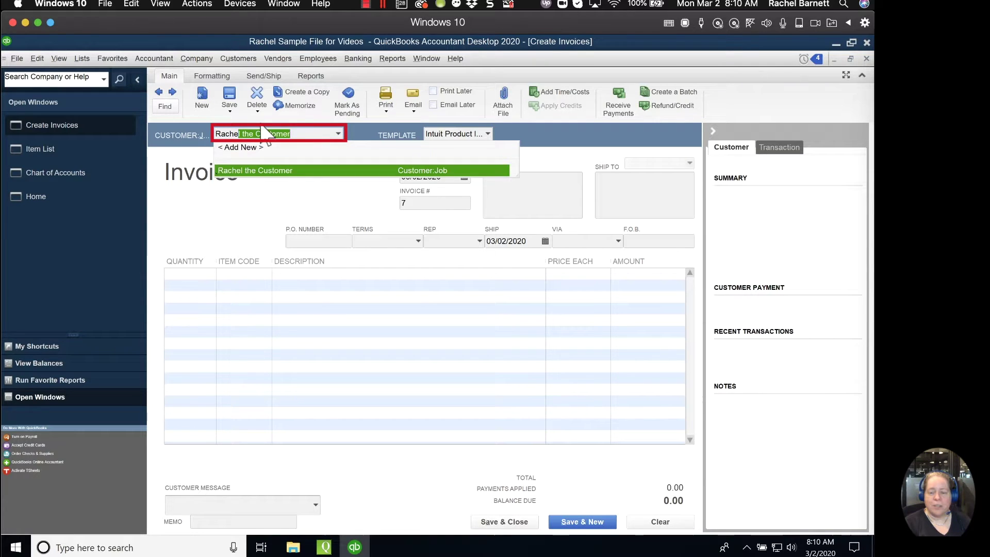
pyautogui.press('Tab')
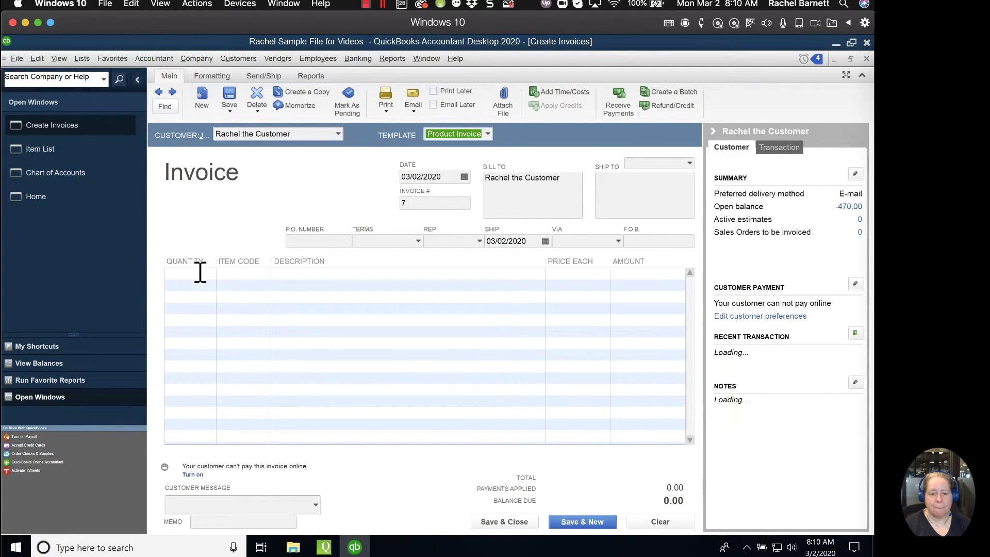
# - Bill 1 Deposit on account at 1,000.00 and save invoice 7 without applying credits
pyautogui.click(200, 273)
pyautogui.write('1')
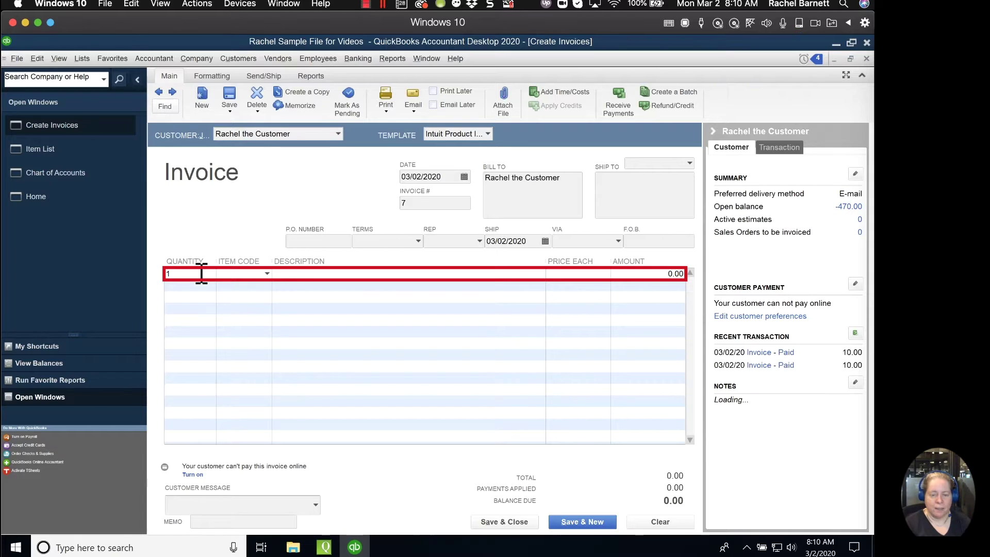
pyautogui.click(267, 274)
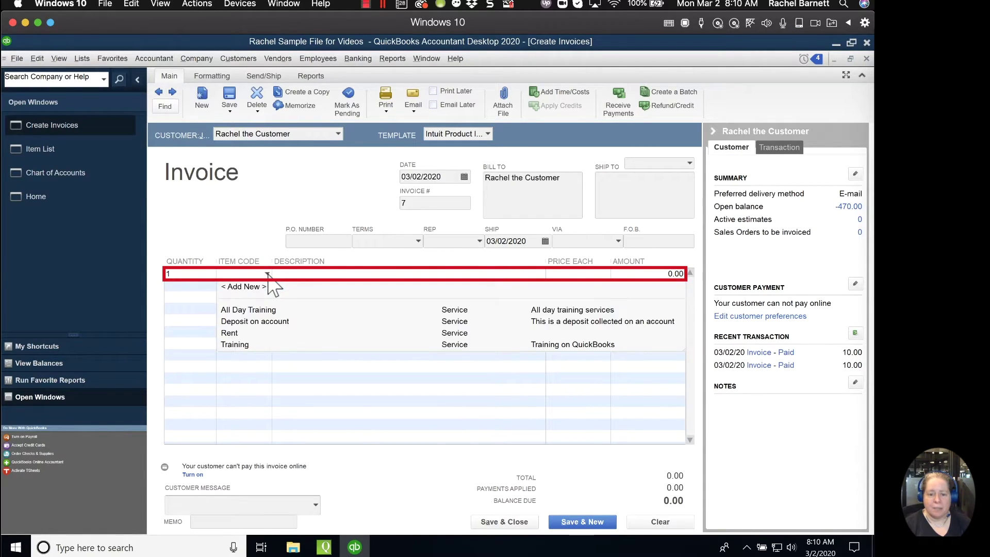
pyautogui.click(241, 322)
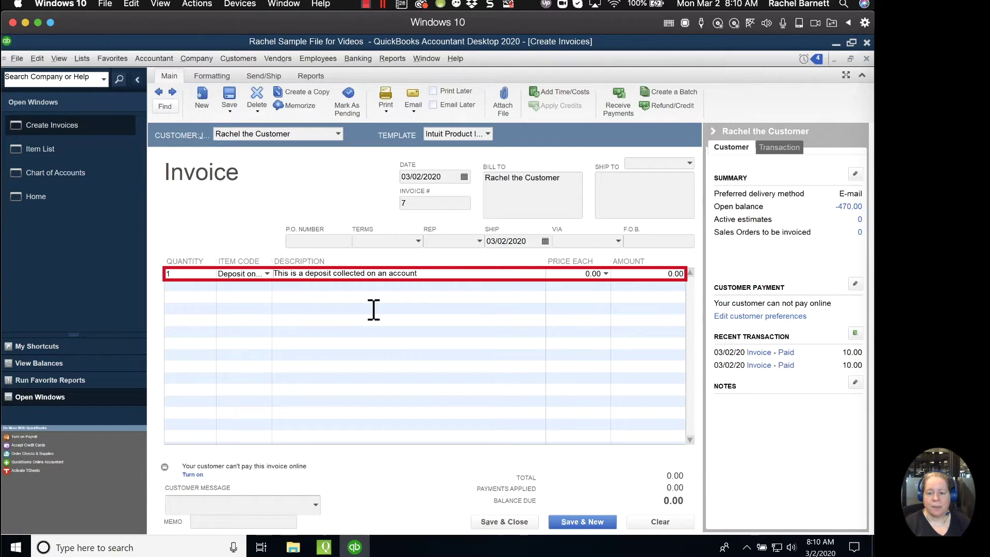
pyautogui.write('1')
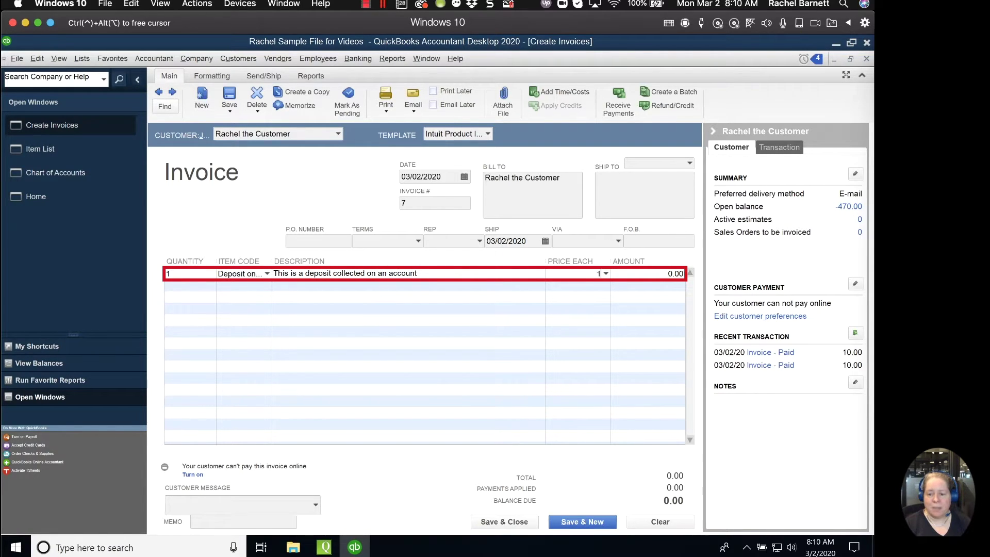
pyautogui.write(',000')
pyautogui.press('Tab')
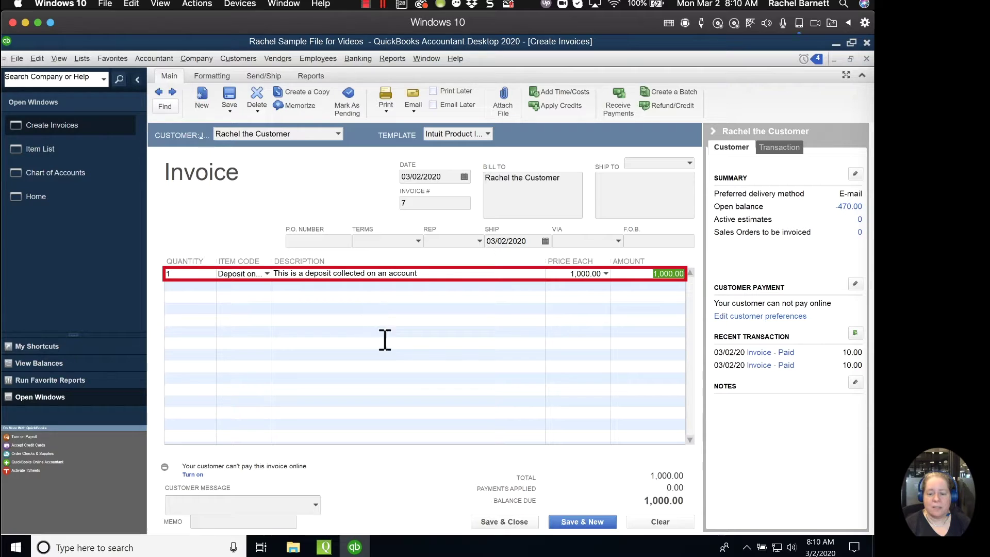
pyautogui.click(502, 522)
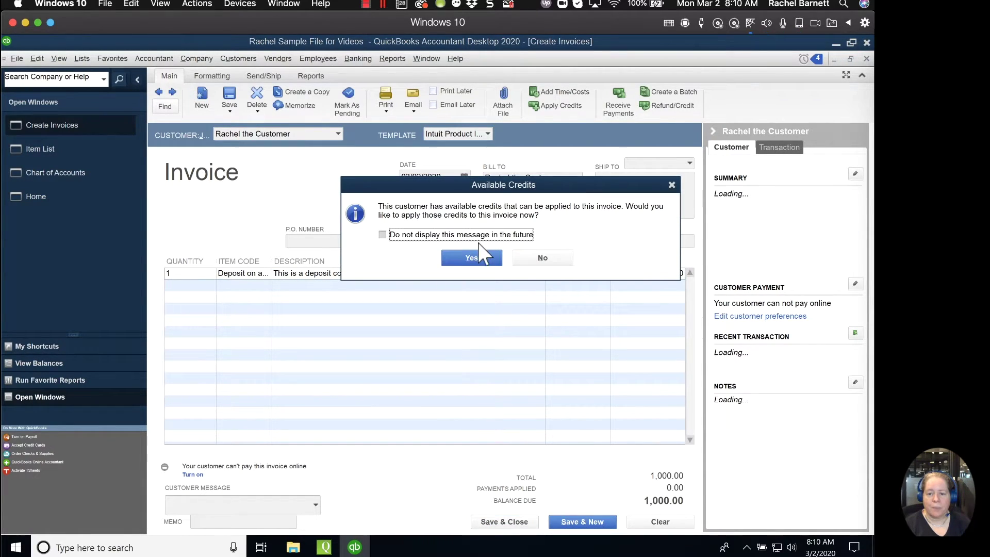
pyautogui.click(539, 257)
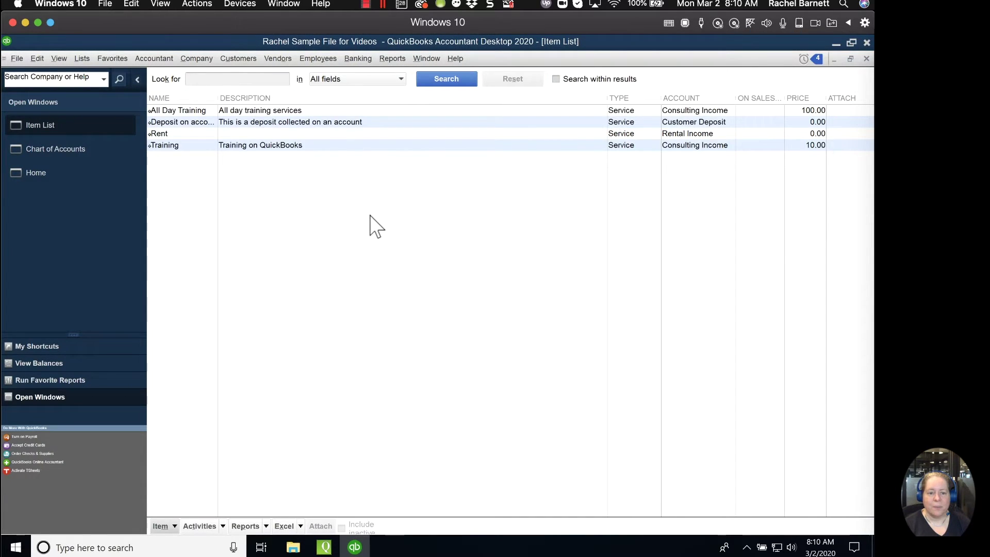
# - Open the Profit & Loss Standard report for March 1–2, 2020
pyautogui.click(393, 59)
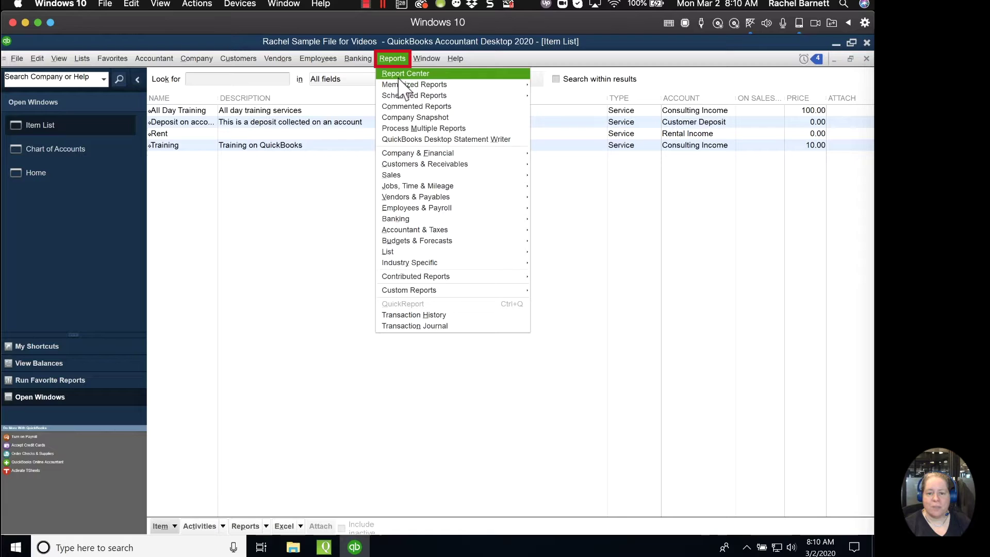
pyautogui.moveTo(404, 155)
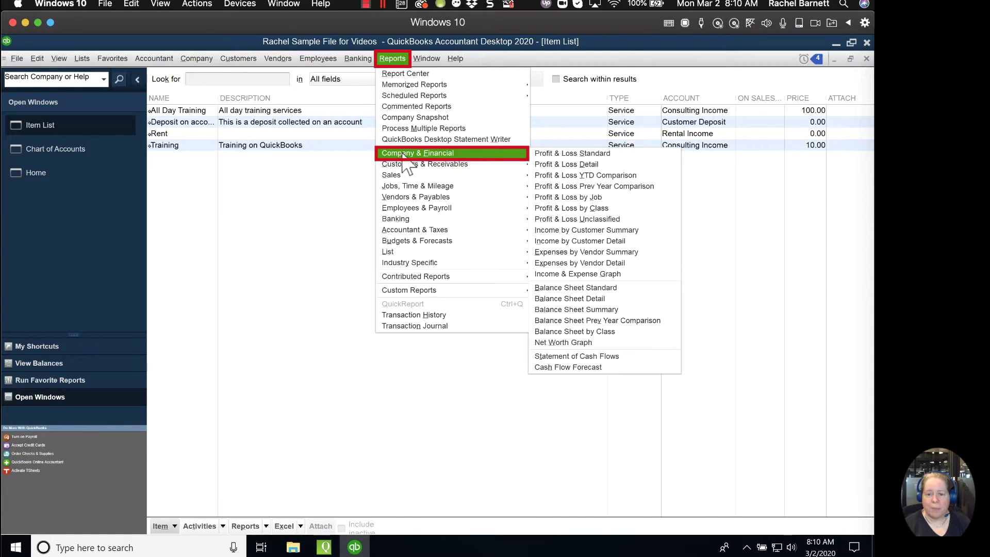
pyautogui.click(613, 155)
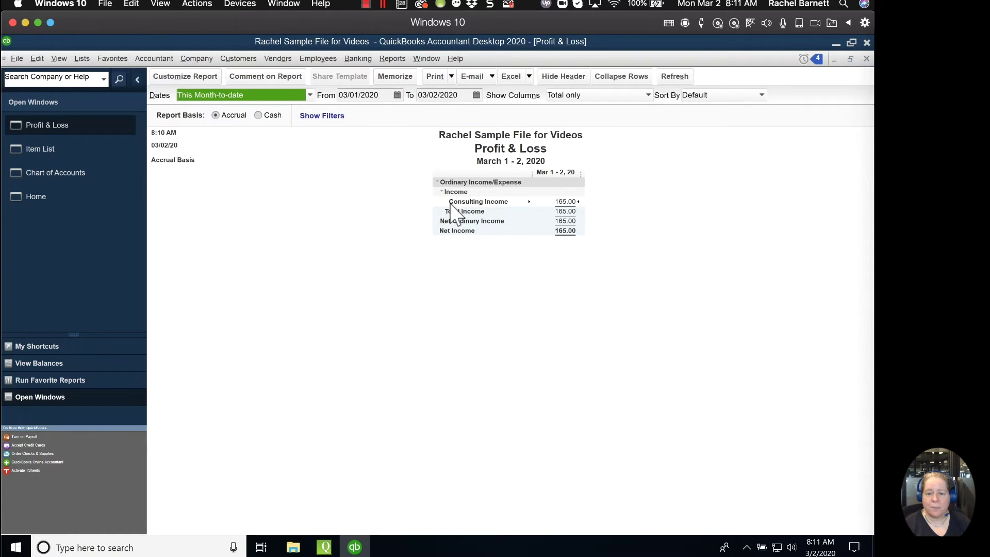
# - Open the Balance Sheet Standard report as of March 2, 2020
pyautogui.click(391, 59)
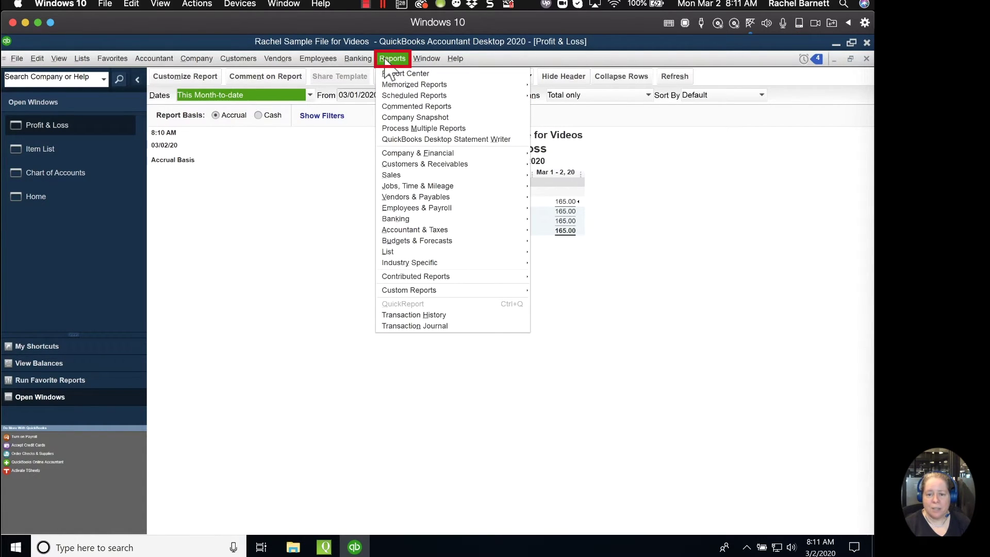
pyautogui.moveTo(411, 159)
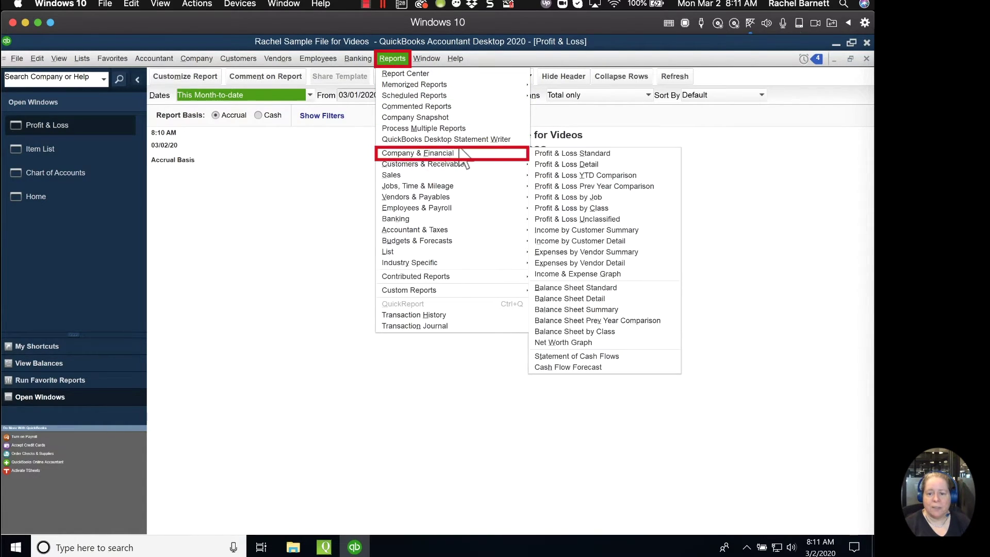
pyautogui.click(552, 292)
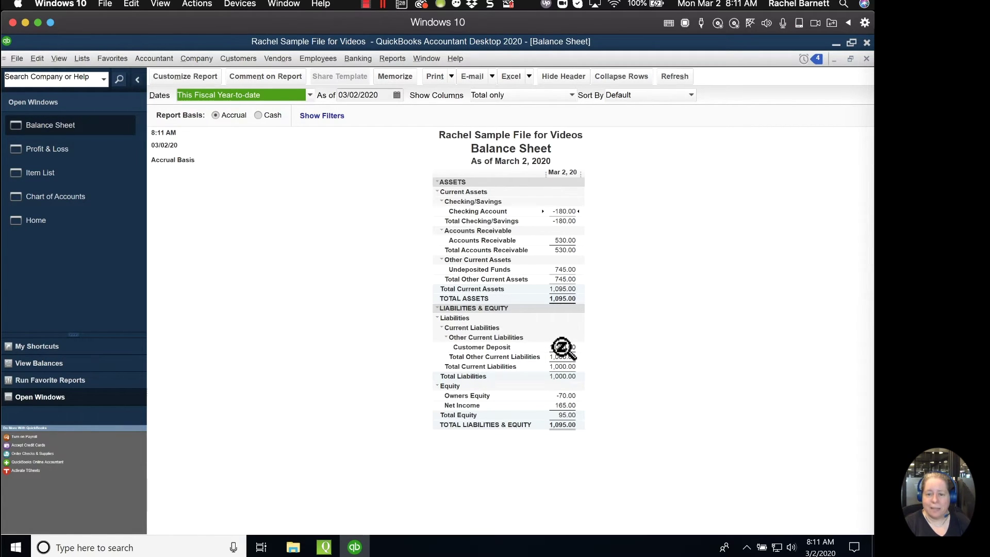
# - Start invoice 8 for the same customer
pyautogui.click(237, 59)
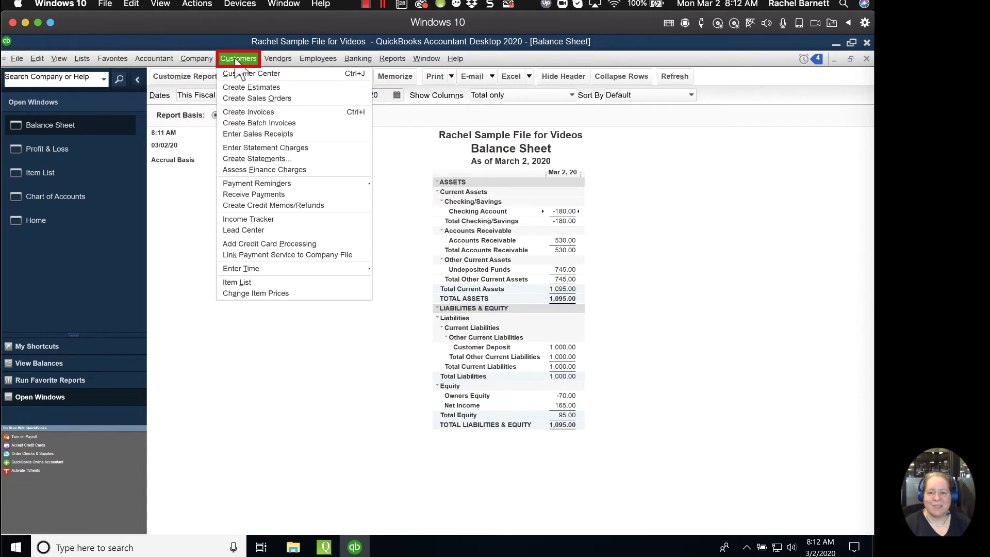
pyautogui.click(256, 114)
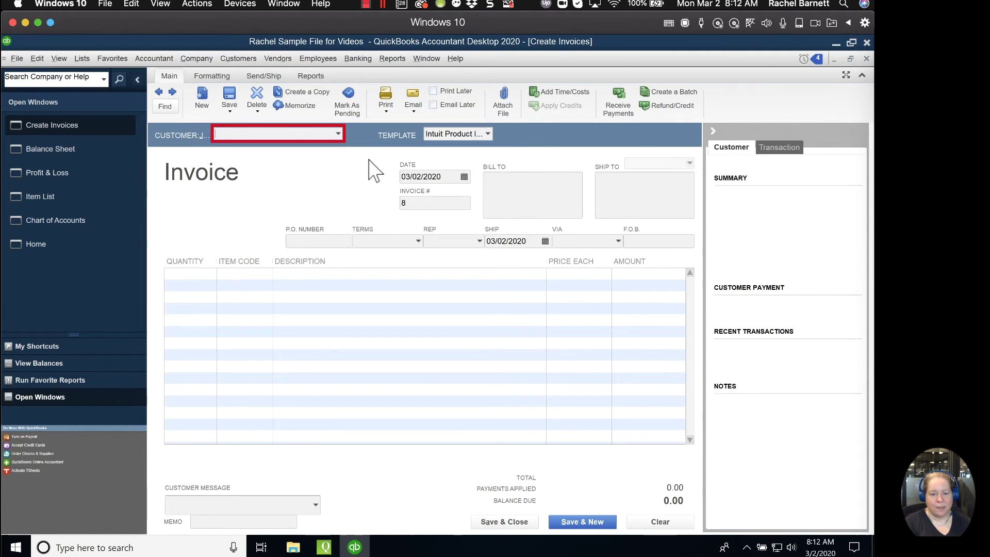
pyautogui.write('Rache')
pyautogui.press('Tab')
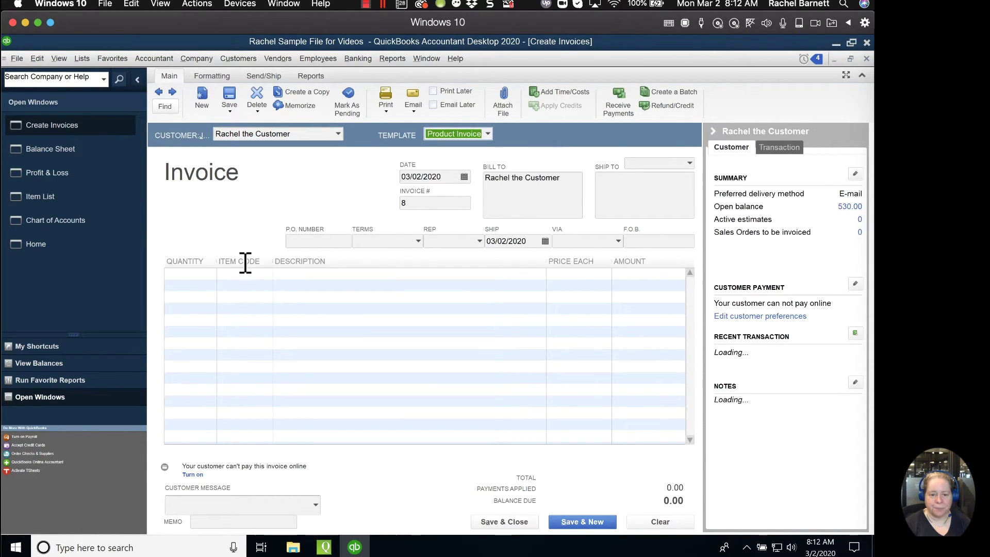
# - Add a line for 1 Training at 1,000.00
pyautogui.click(207, 274)
pyautogui.write('1')
pyautogui.press('Tab')
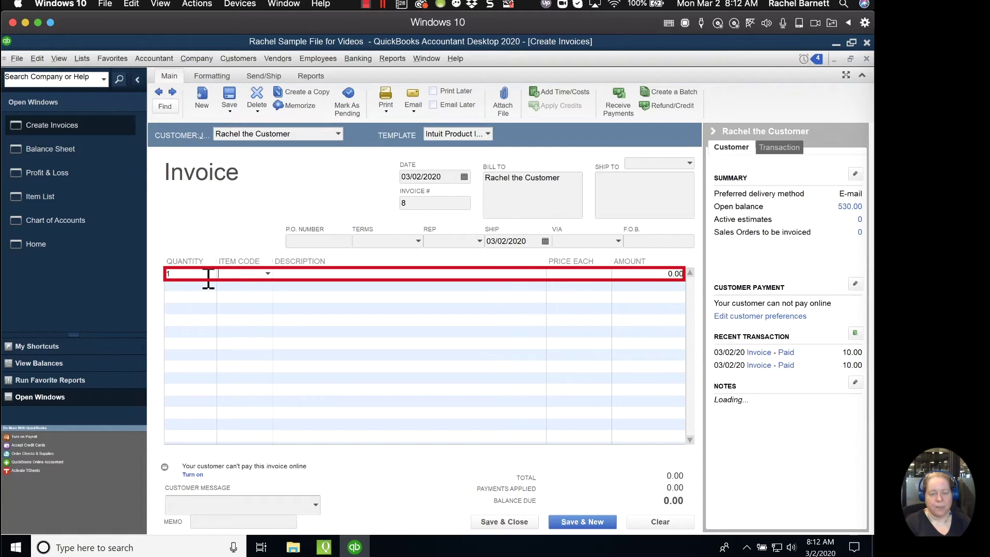
pyautogui.write('Training')
pyautogui.press('Tab')
pyautogui.press('Tab')
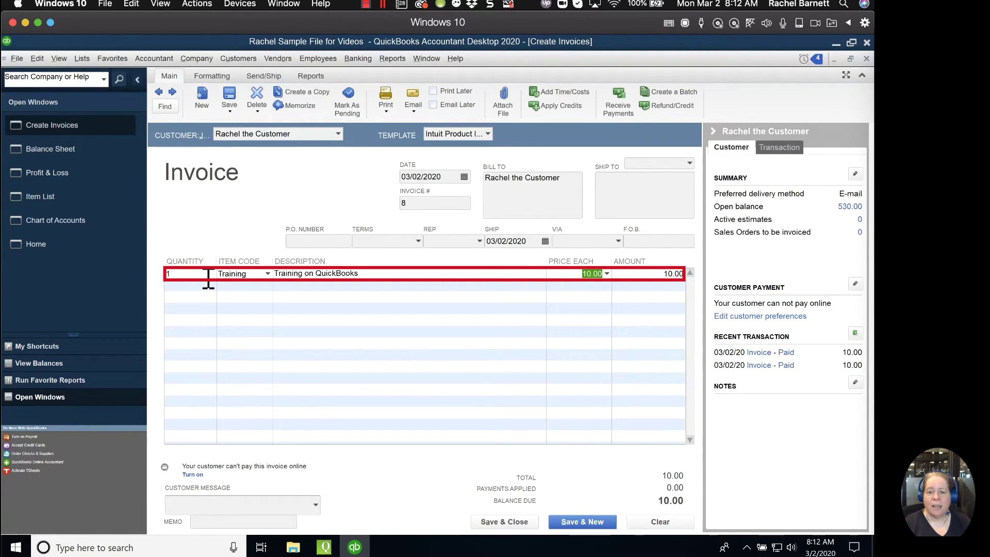
pyautogui.write('1')
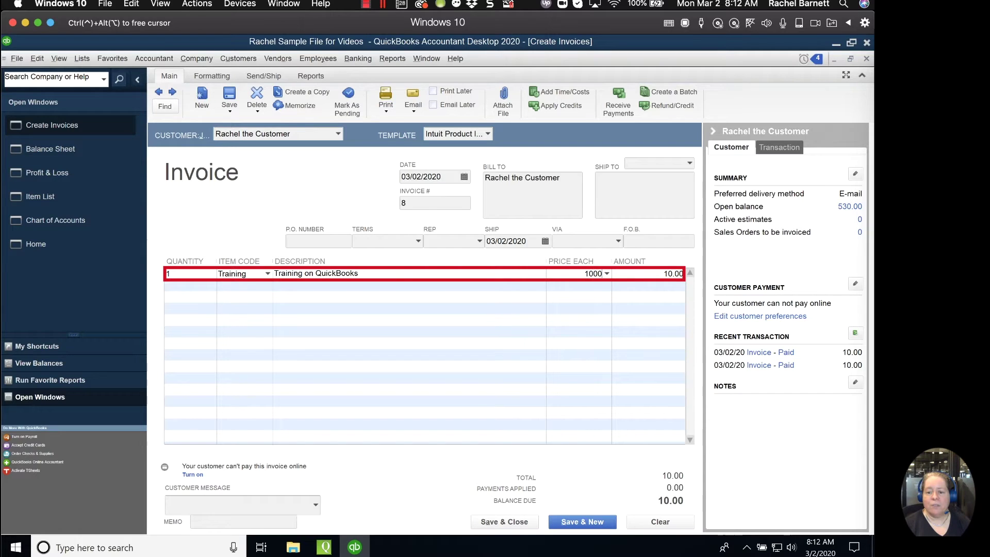
pyautogui.press('Tab')
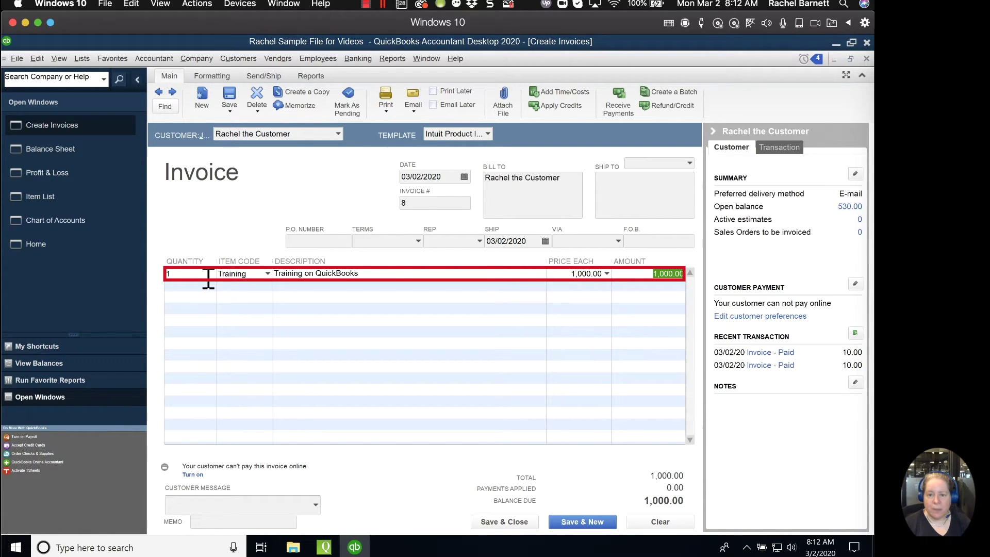
pyautogui.press('Tab')
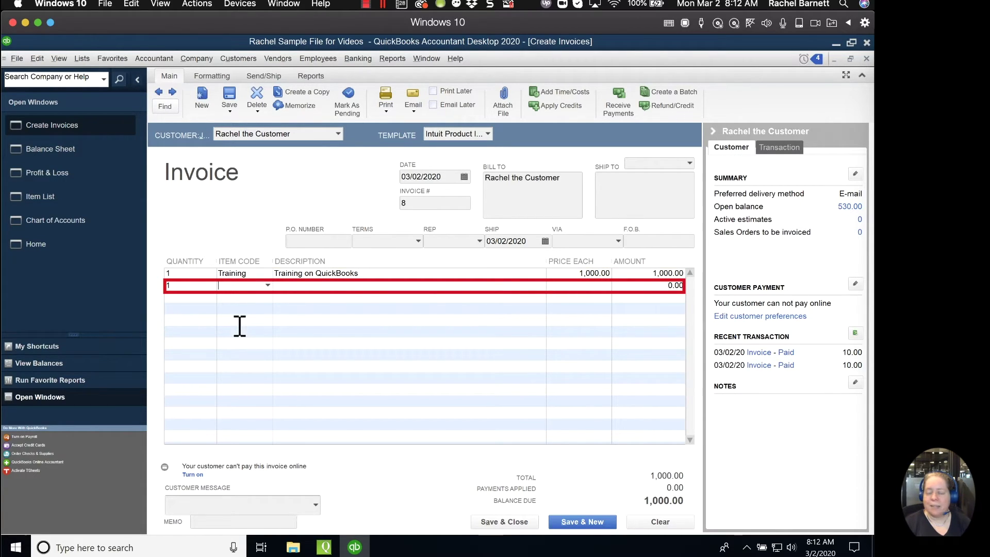
# - Add a Deposit on account line at -1,000.00 to zero the balance, then save invoice 8
pyautogui.write('a')
pyautogui.press('BackSpace')
pyautogui.write('d')
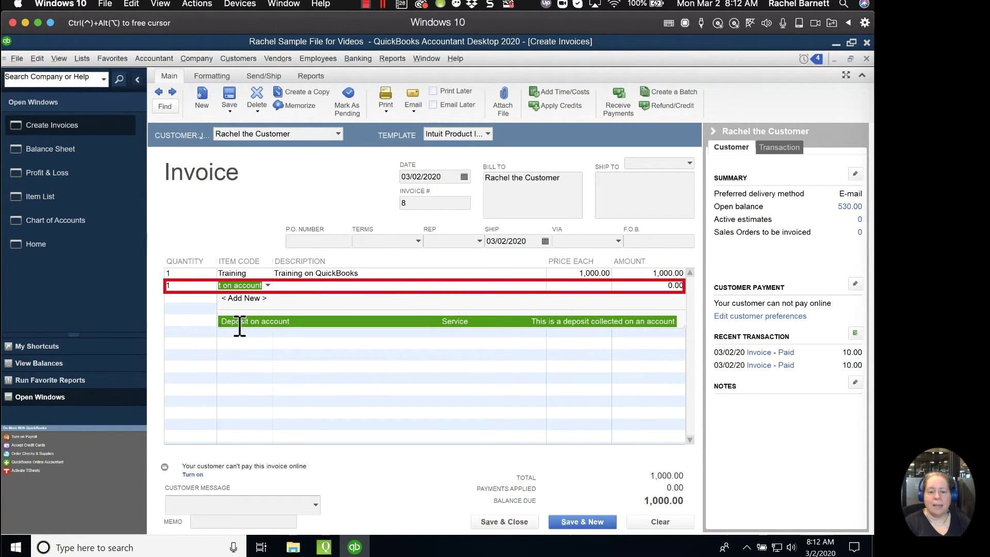
pyautogui.click(240, 325)
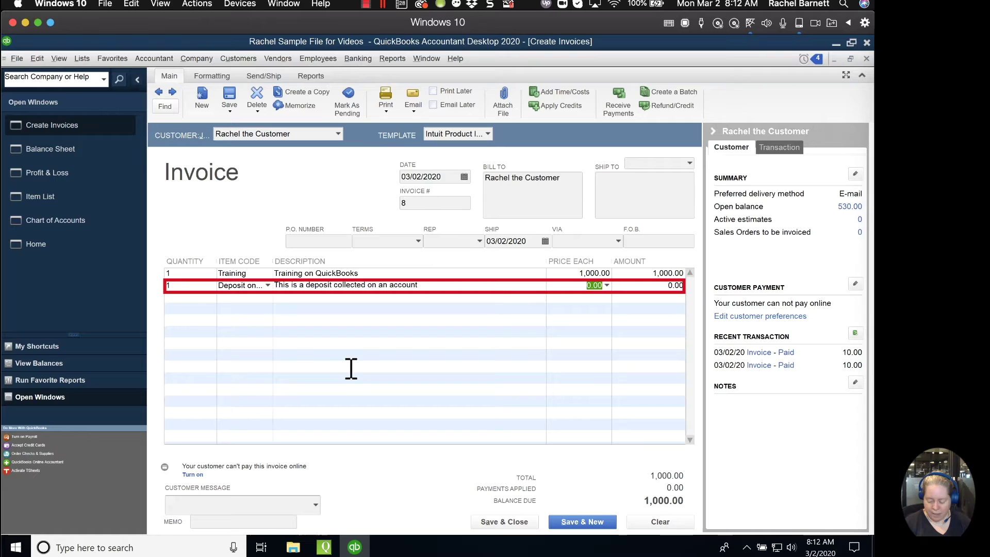
pyautogui.write('-10000')
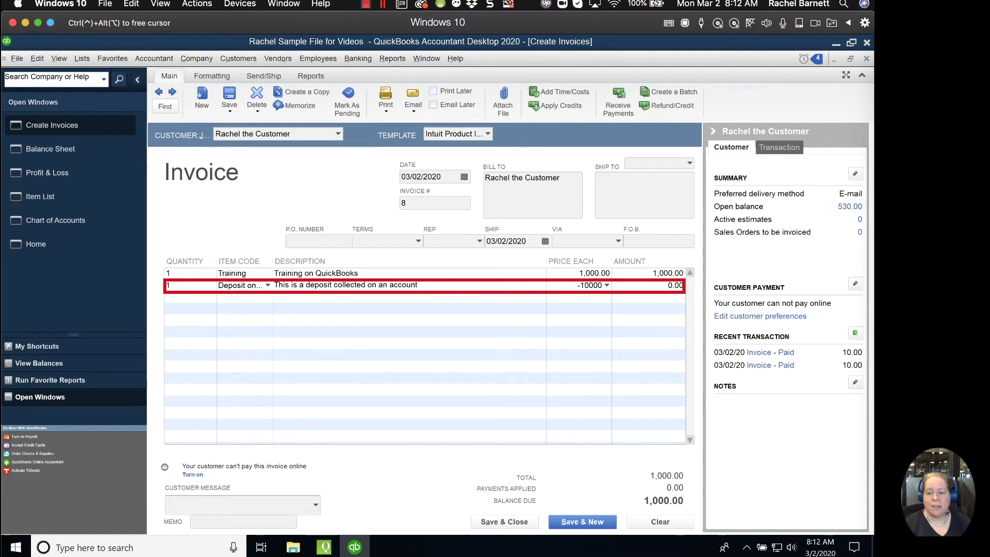
pyautogui.press('Tab')
pyautogui.hotkey('shift', 'Tab')
pyautogui.write('-')
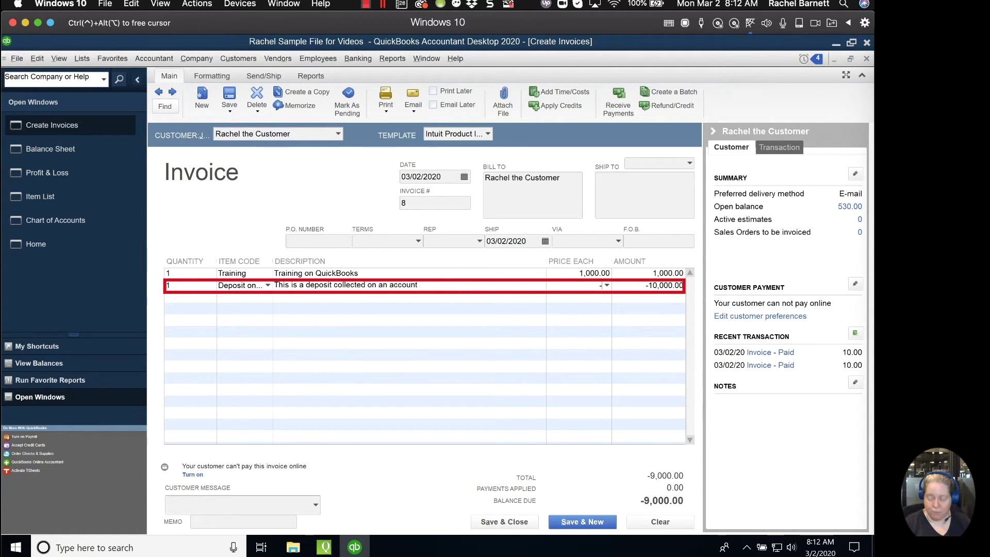
pyautogui.write('1,000')
pyautogui.click(351, 370)
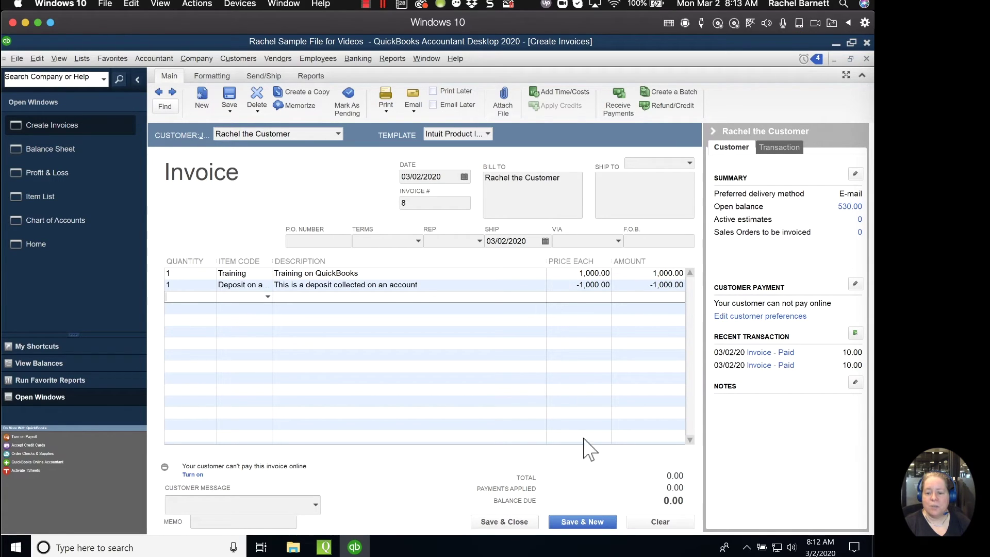
pyautogui.click(499, 522)
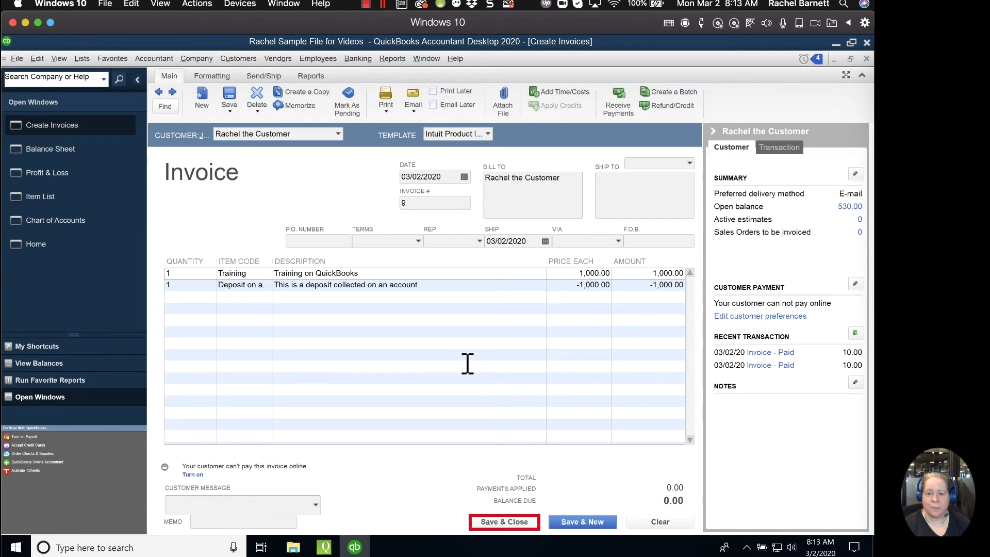
# - Check the Balance Sheet for 0.00 liabilities, then Profit & Loss for 1,165.00 Consulting Income
pyautogui.click(58, 148)
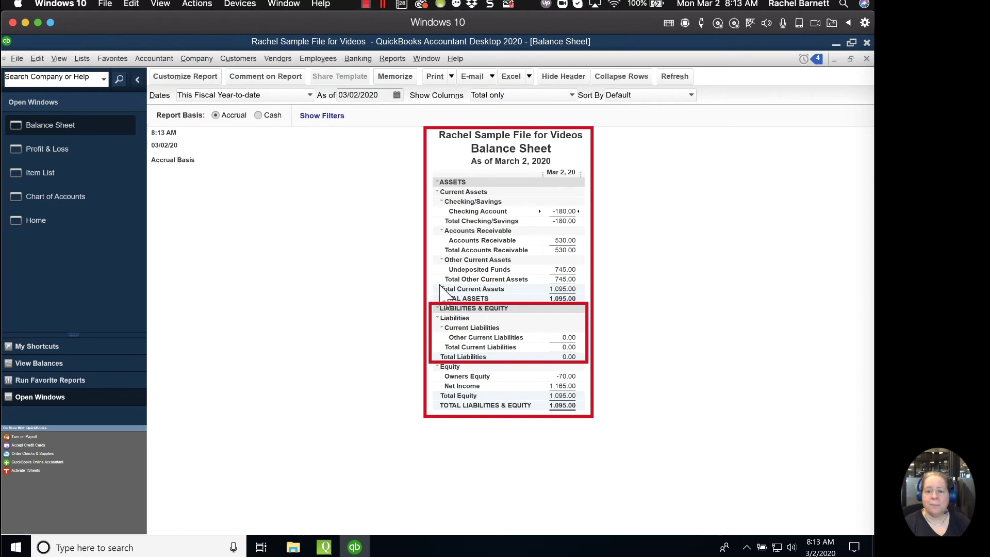
pyautogui.click(60, 144)
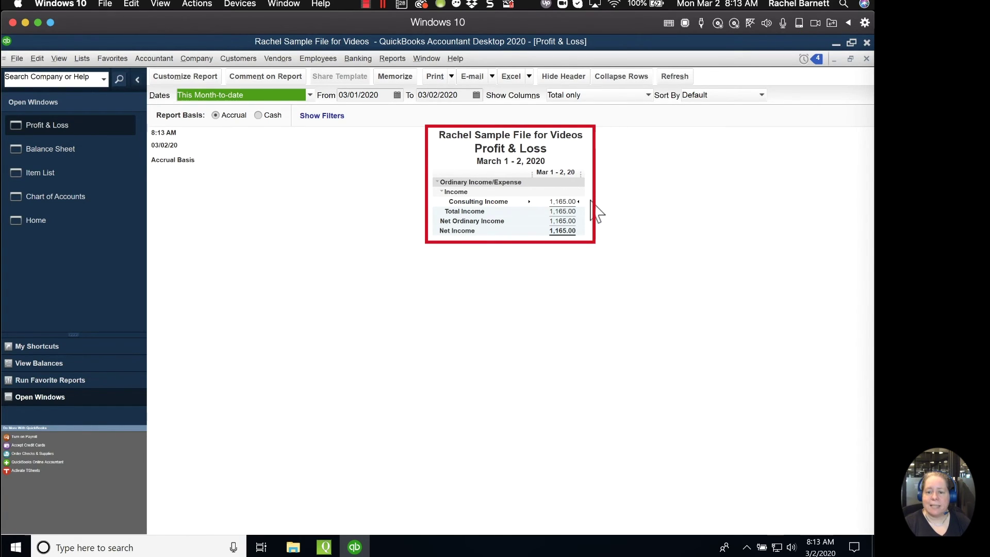
# - QuickZoom into the 1,165.00 Consulting Income amount to list its invoices
pyautogui.doubleClick(563, 202)
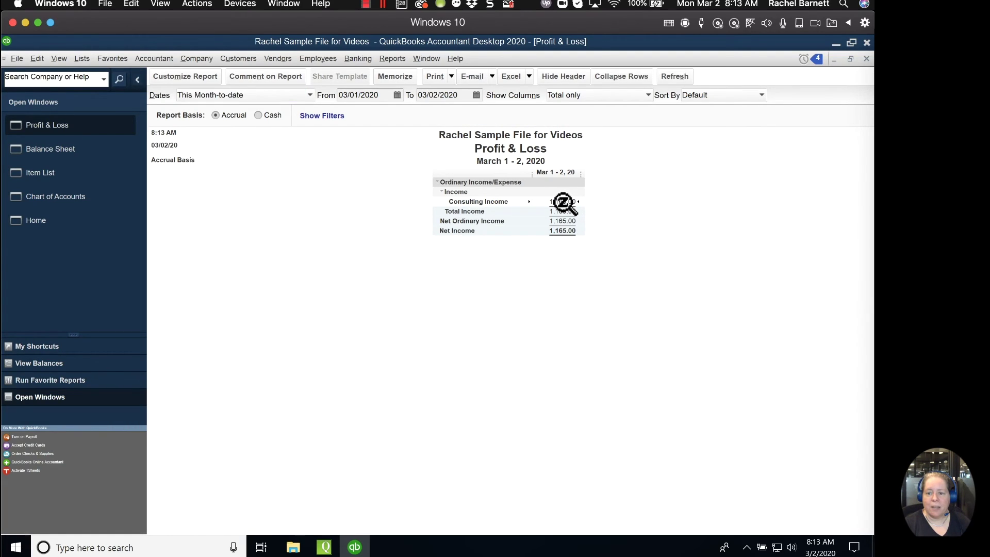